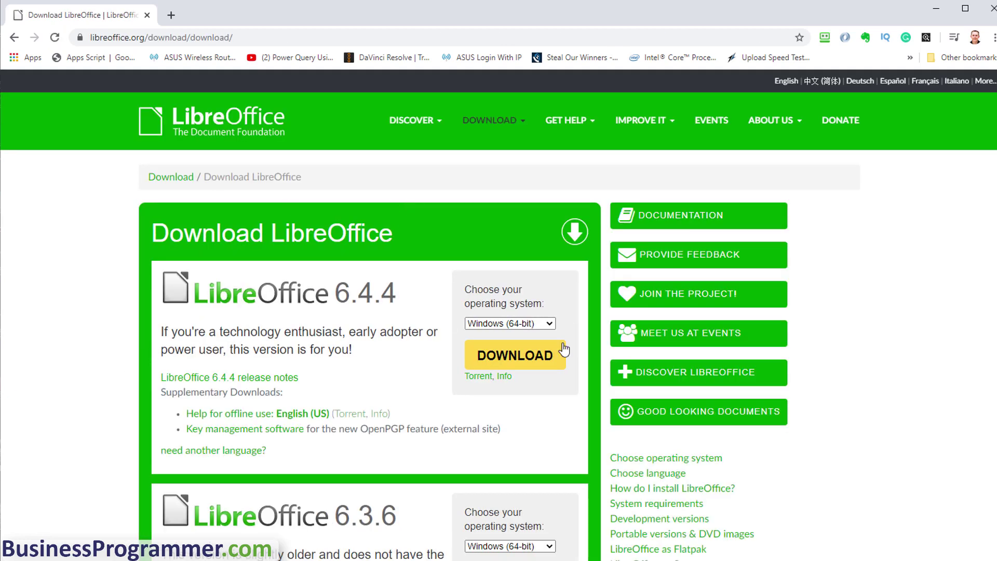
Download the Windows (64-bit) installer LibreOffice_6.4.4_Win_x64.msi from the LibreOffice website
click(538, 323)
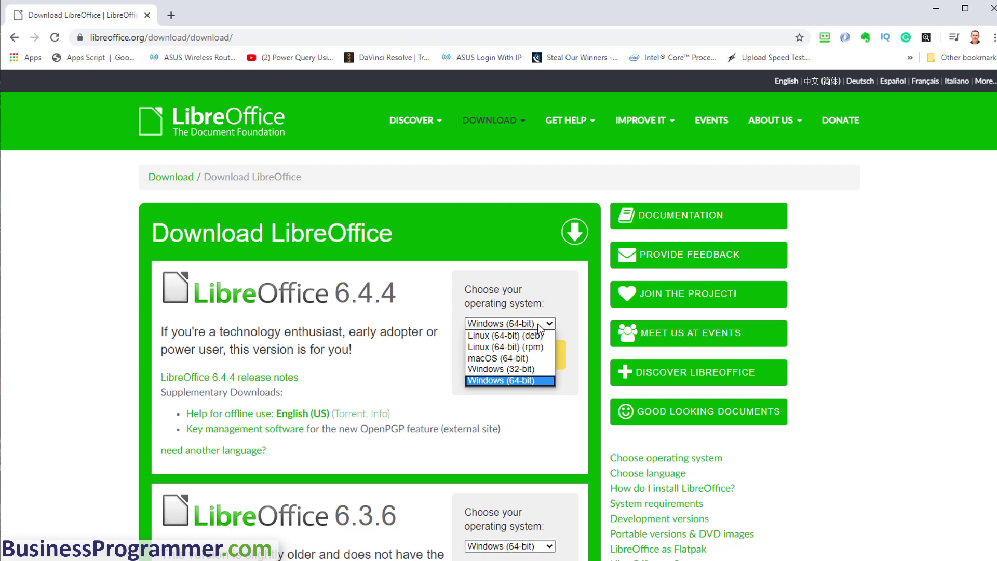
click(540, 327)
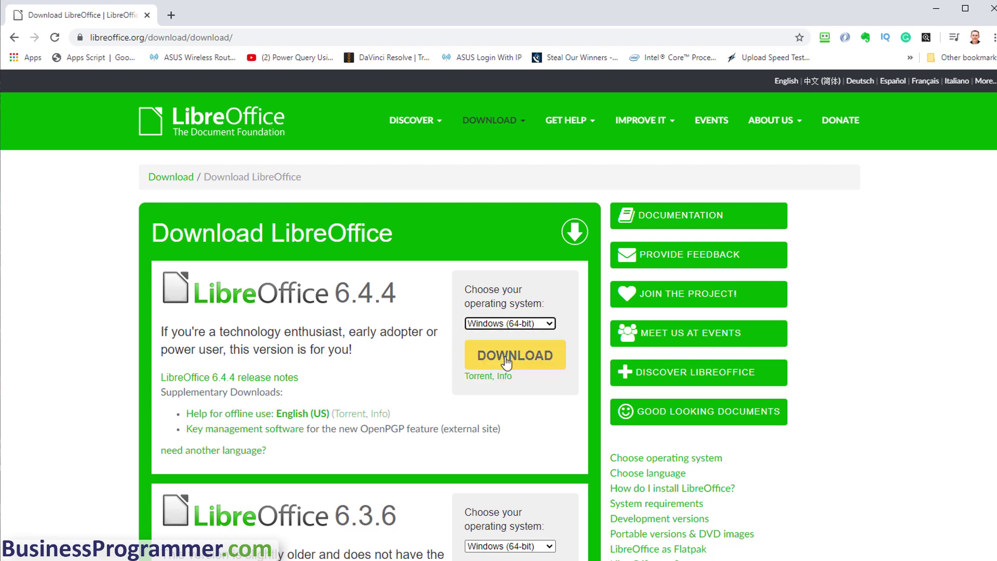
click(506, 360)
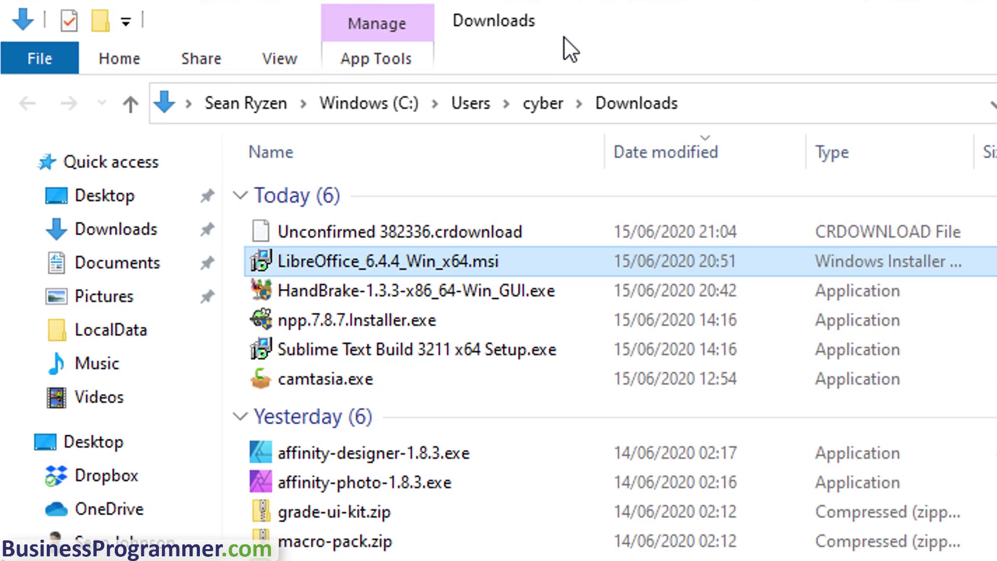
Install LibreOffice 6.4.4.2 from the .msi with the Typical setup and postpone the restart
double_click(484, 261)
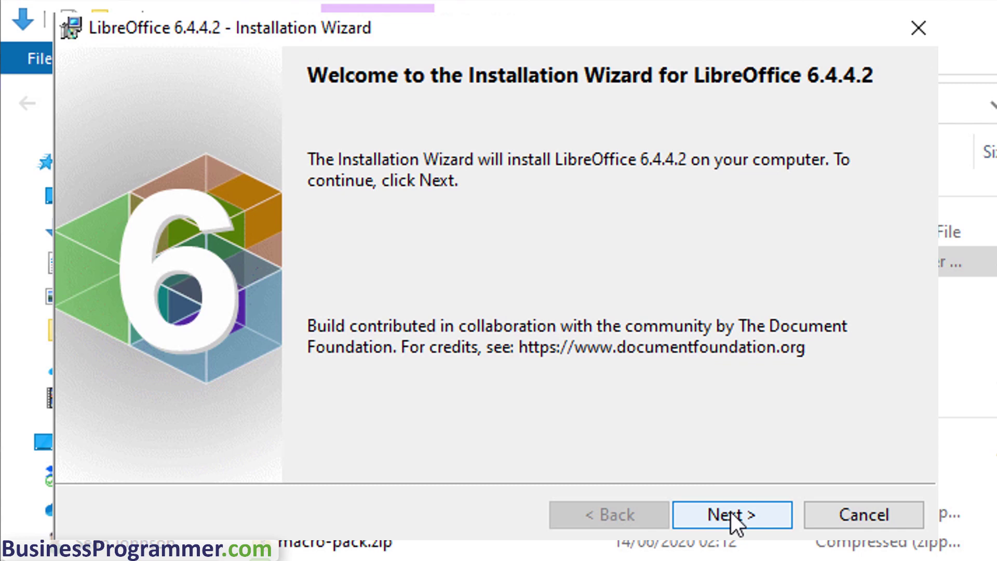
click(731, 512)
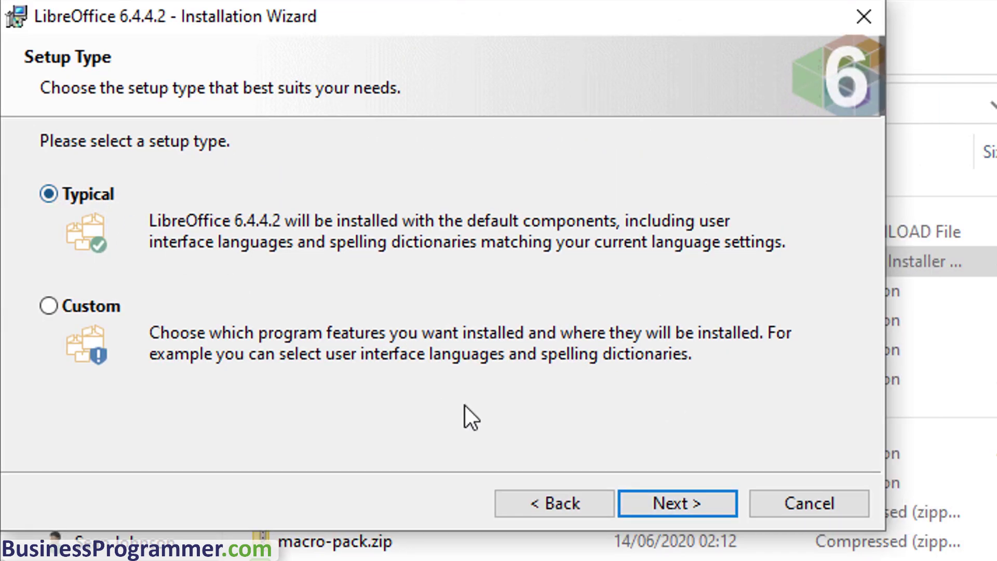
click(687, 500)
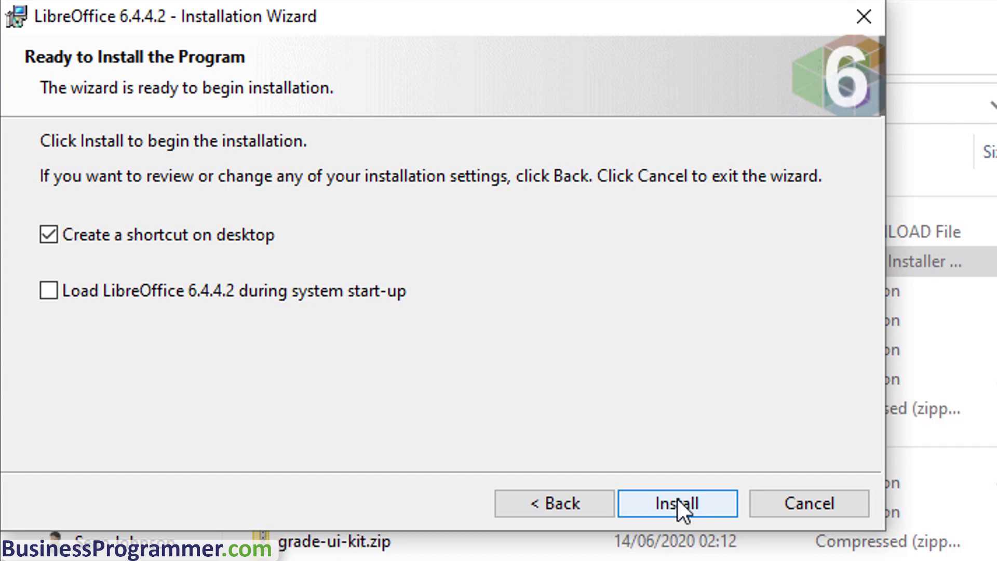
click(677, 498)
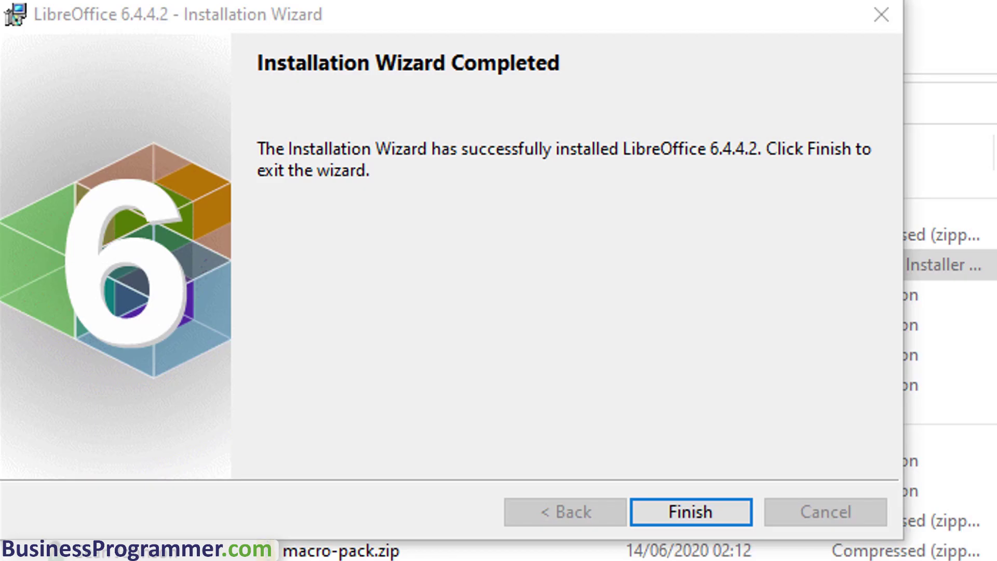
click(638, 522)
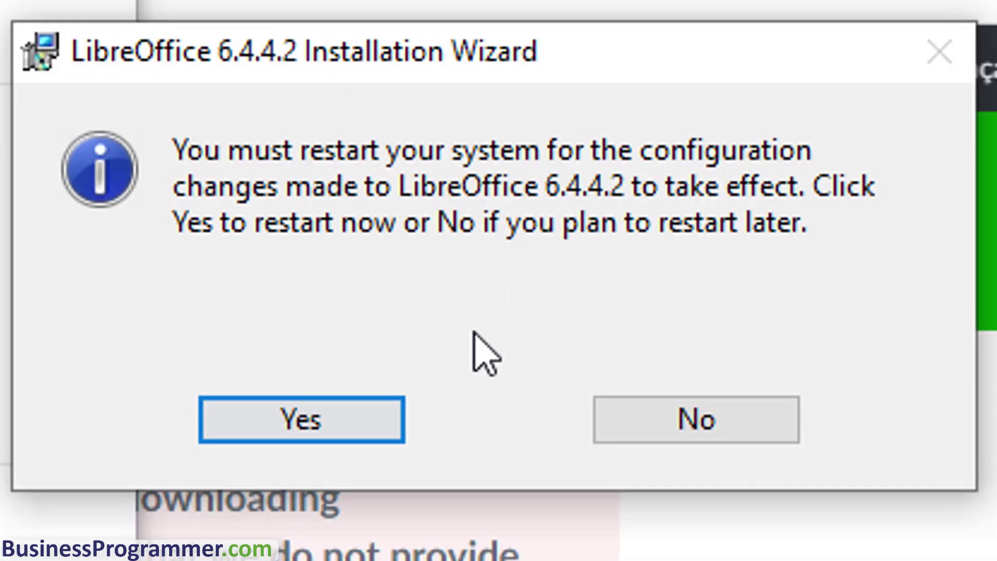
click(739, 434)
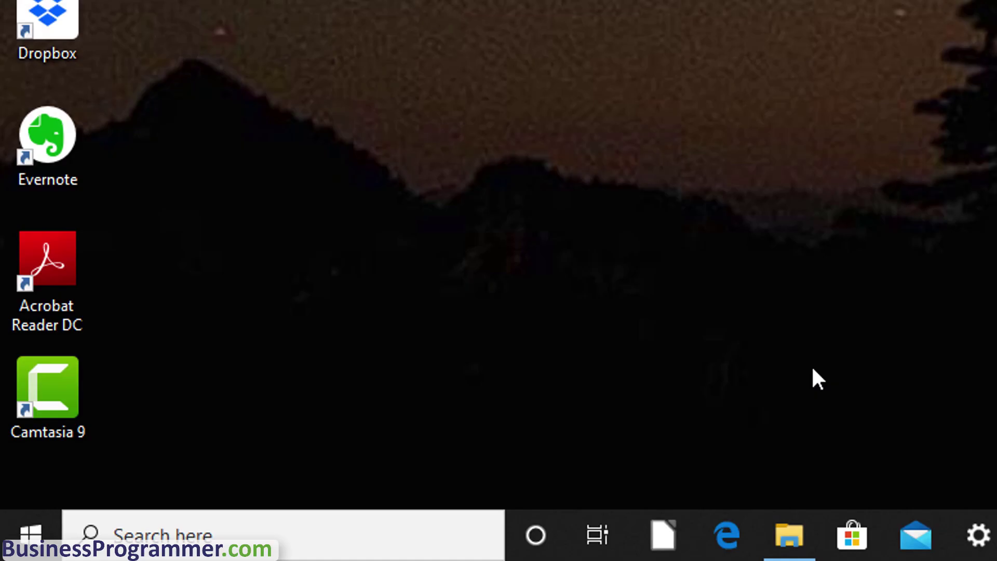
Start a new Base database with the wizard's defaults: embedded HSQLDB, registered, opened for editing
click(654, 542)
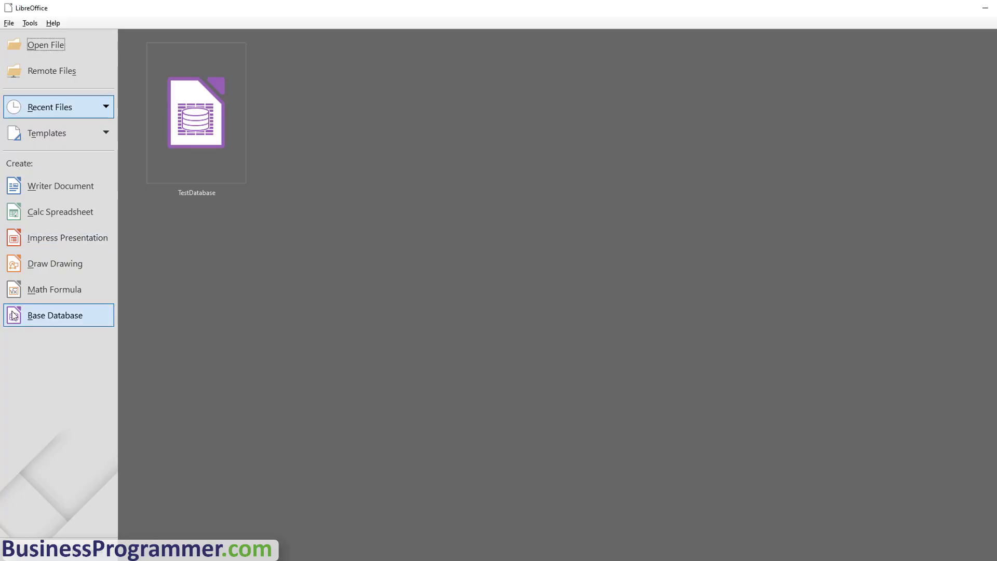
click(14, 316)
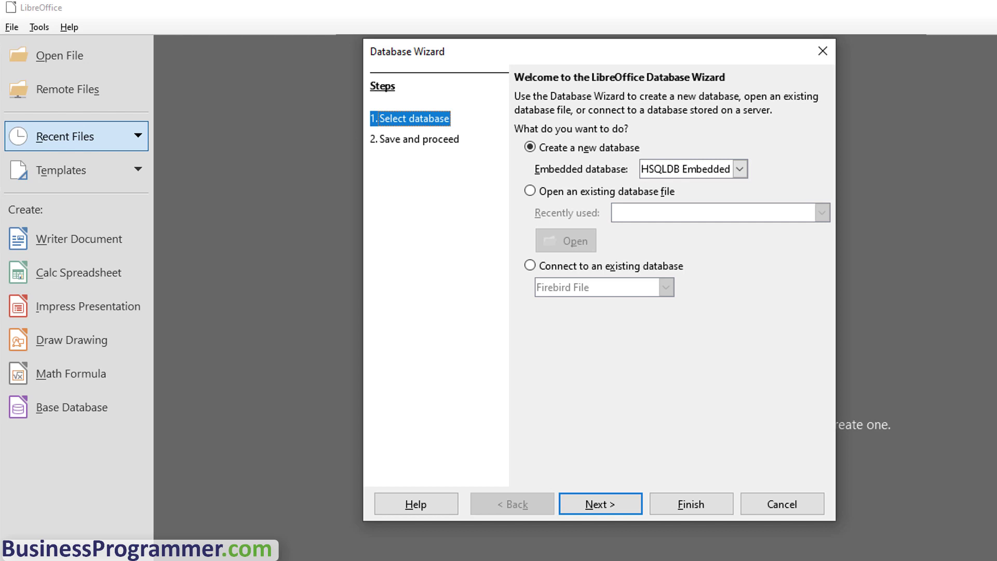
key(Return)
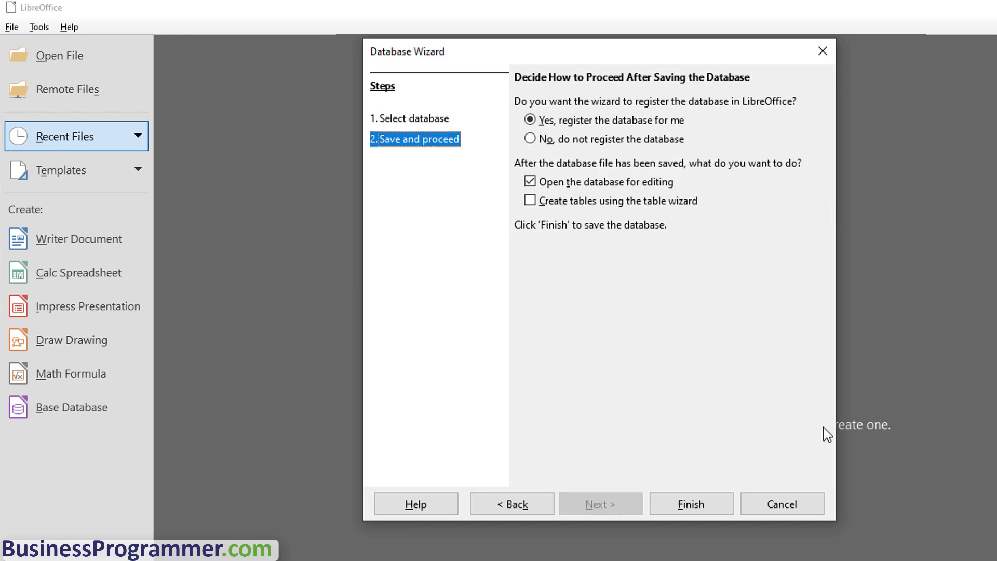
click(711, 510)
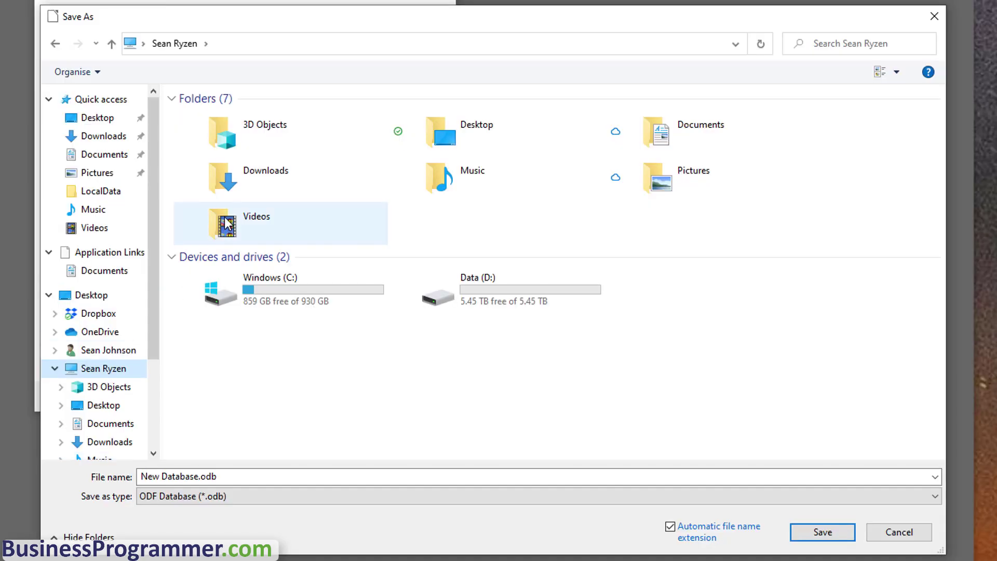
Create and open a 'LibreOffice Base Databases' folder on the Data (D:) drive
double_click(529, 291)
key(ctrl+shift+n)
text(LibreOff)
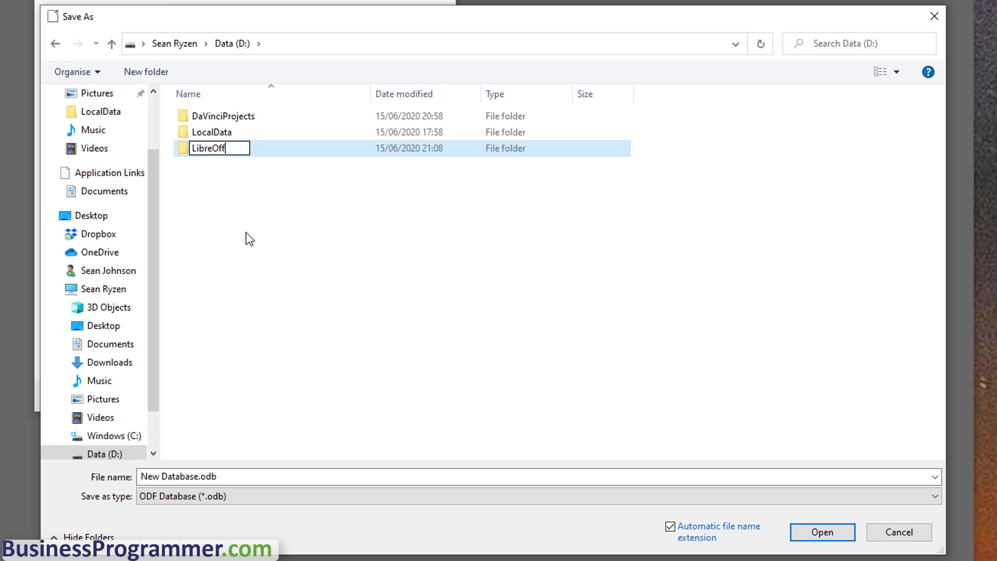
text(ice Base Databases)
key(Return)
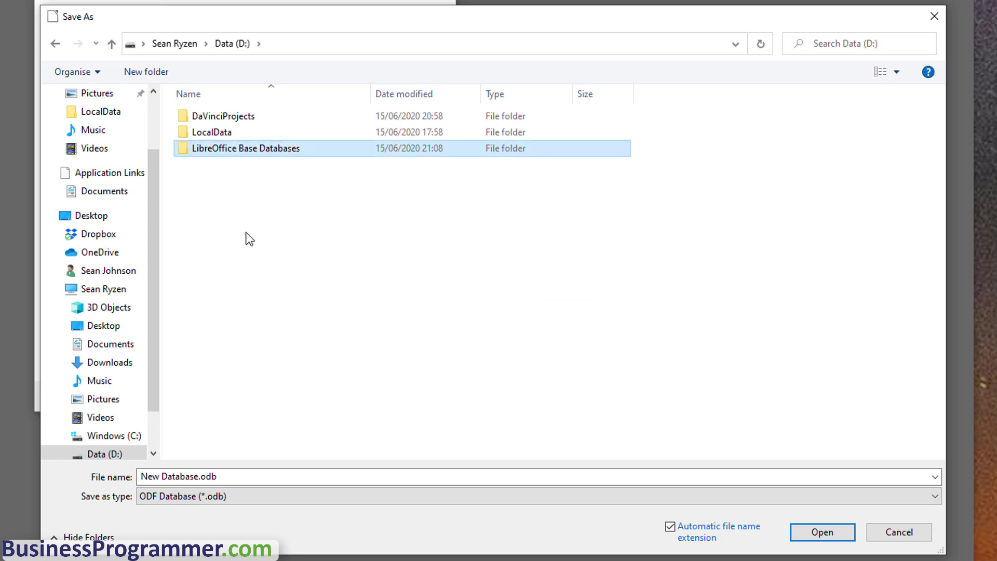
key(Return)
Save the new database in that folder as TestDatabase
click(208, 477)
key(ctrl+a)
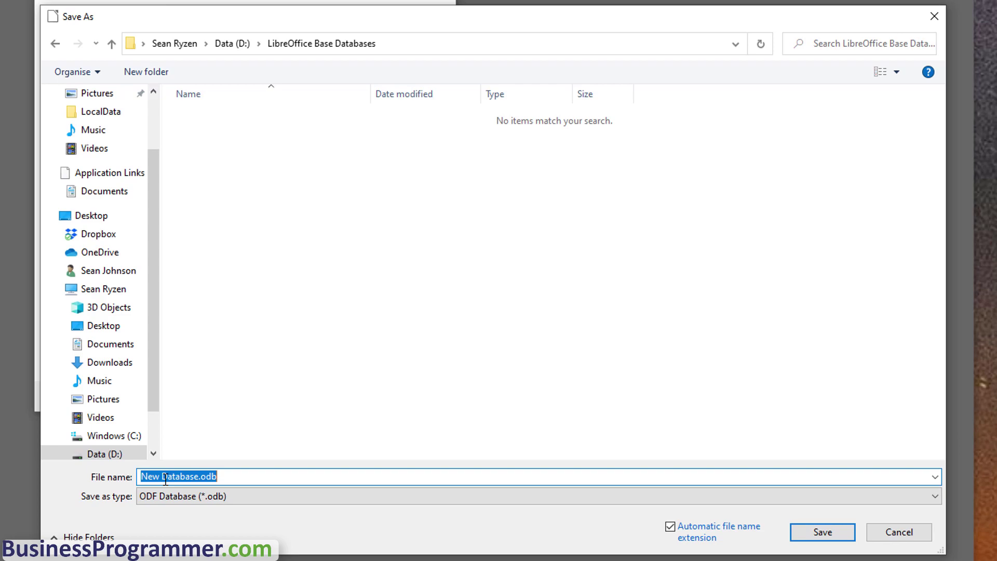
text(TestDatabase)
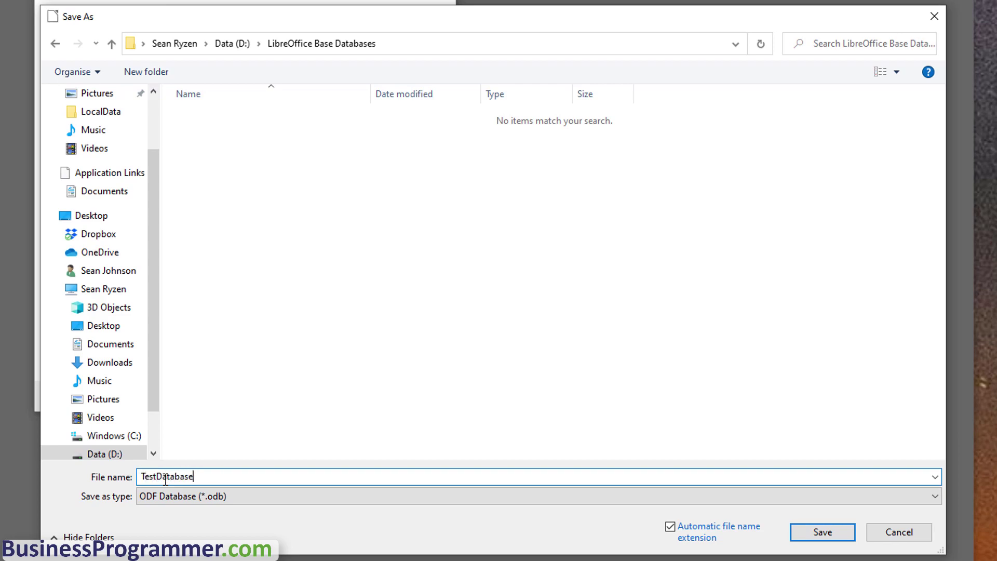
key(Return)
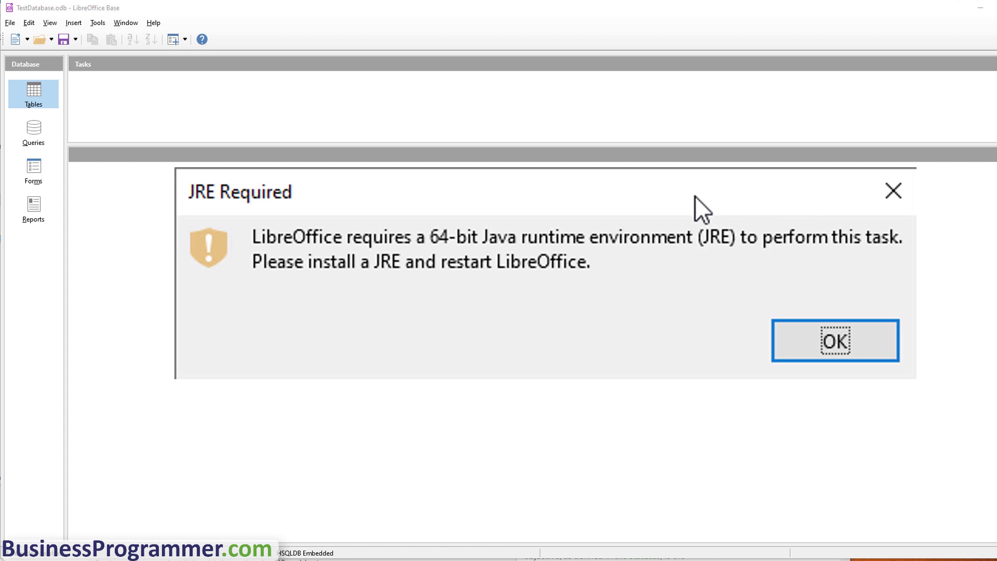
Dismiss the JRE Required notice and the 'connection could not be established' error
click(831, 343)
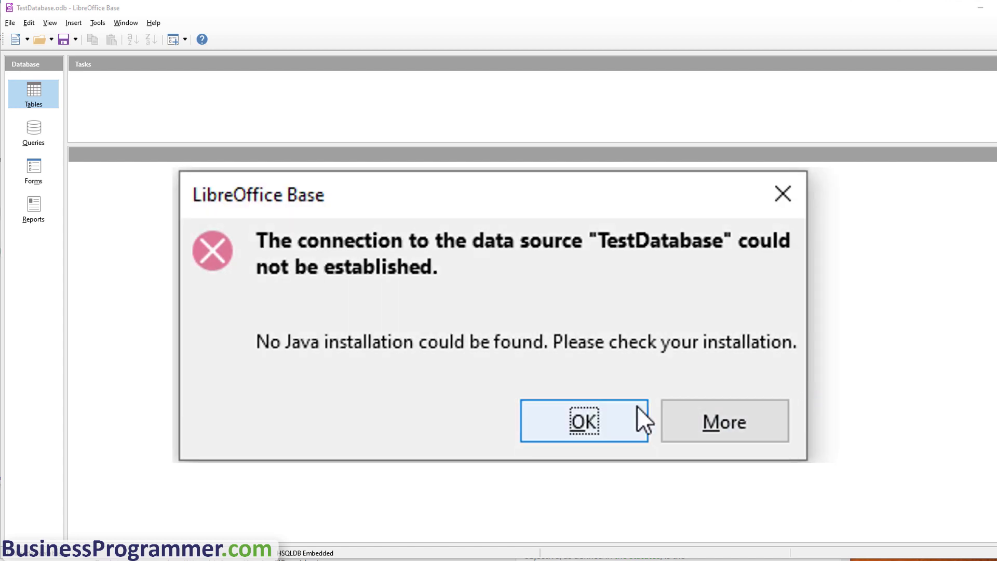
click(575, 430)
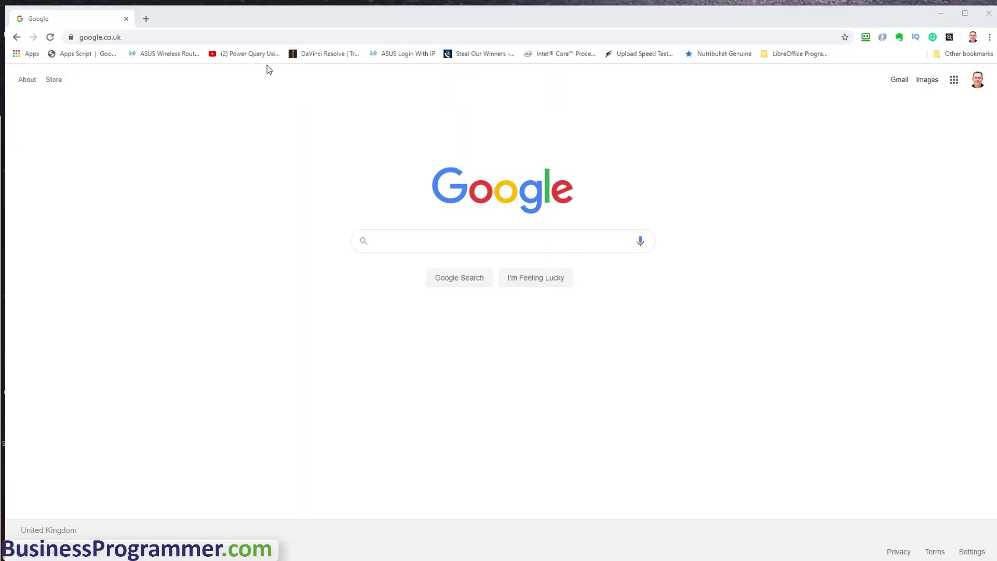
Load Oracle's Java SE downloads page and bring up the JDK 14 installer table
click(171, 37)
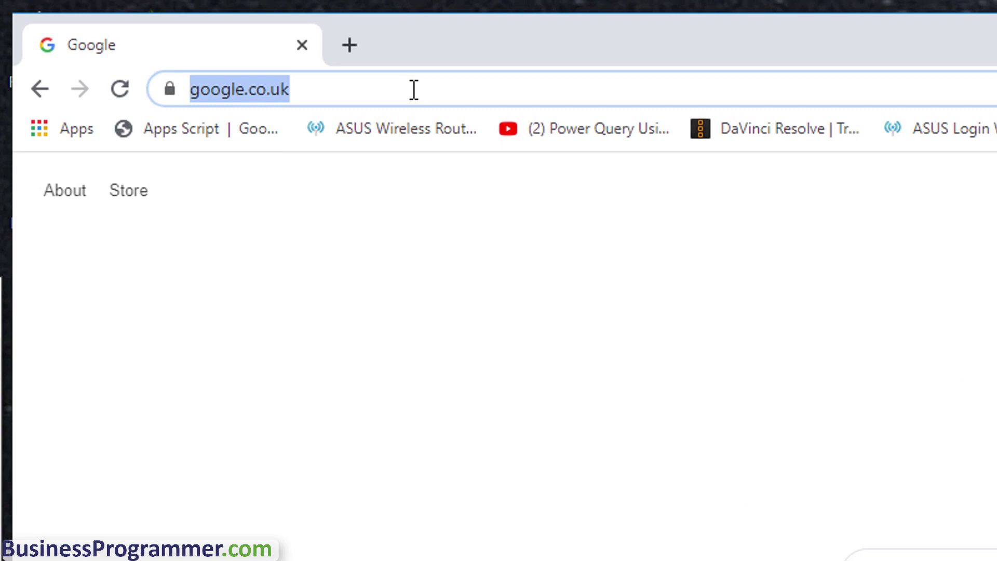
text(https://www.oracle.com/java/technologies/javase-downloads.html)
key(Return)
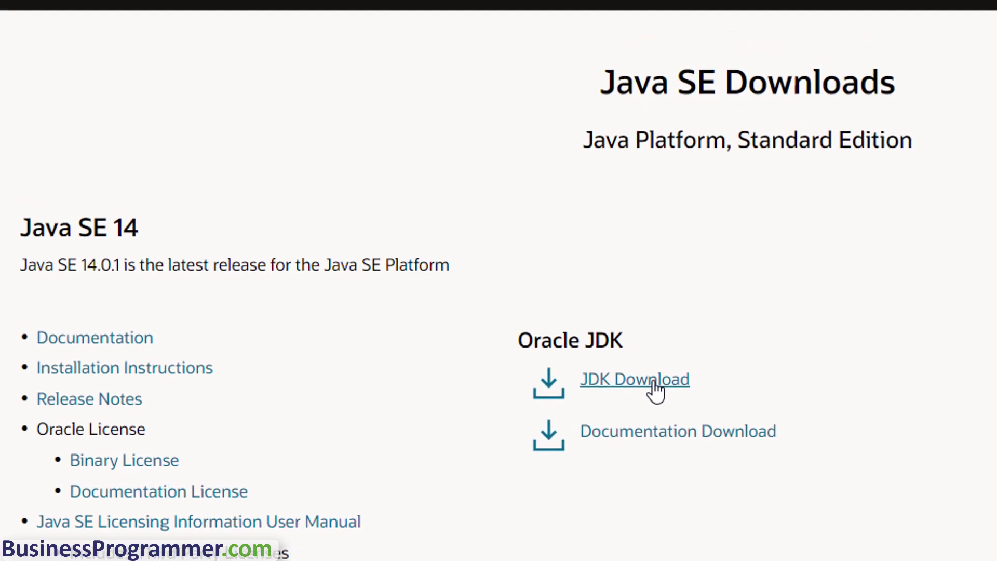
click(695, 373)
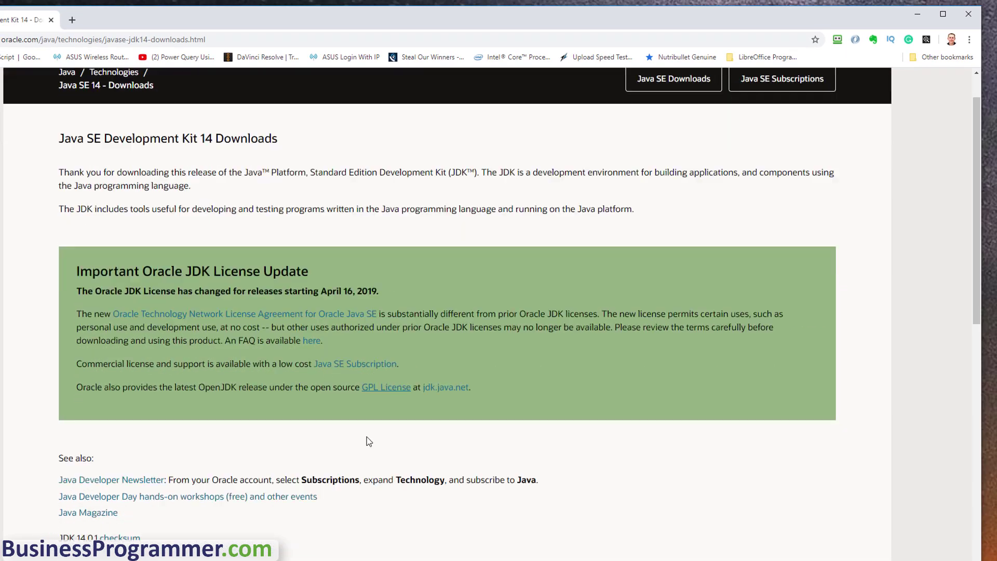
scroll(366, 441, down, 9)
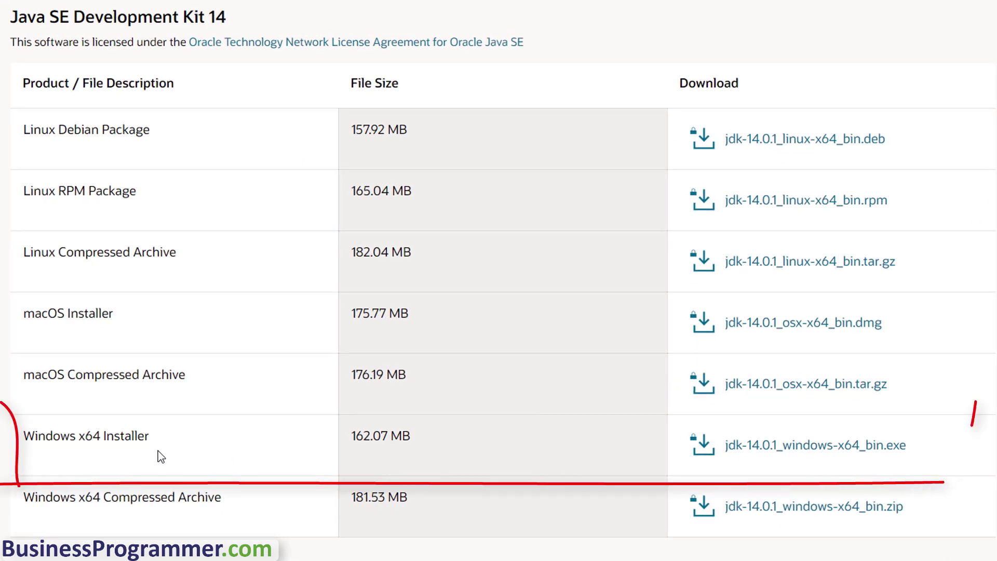
Accept the Oracle license agreement and download jdk-14.0.1_windows-x64_bin.exe
click(790, 454)
click(230, 250)
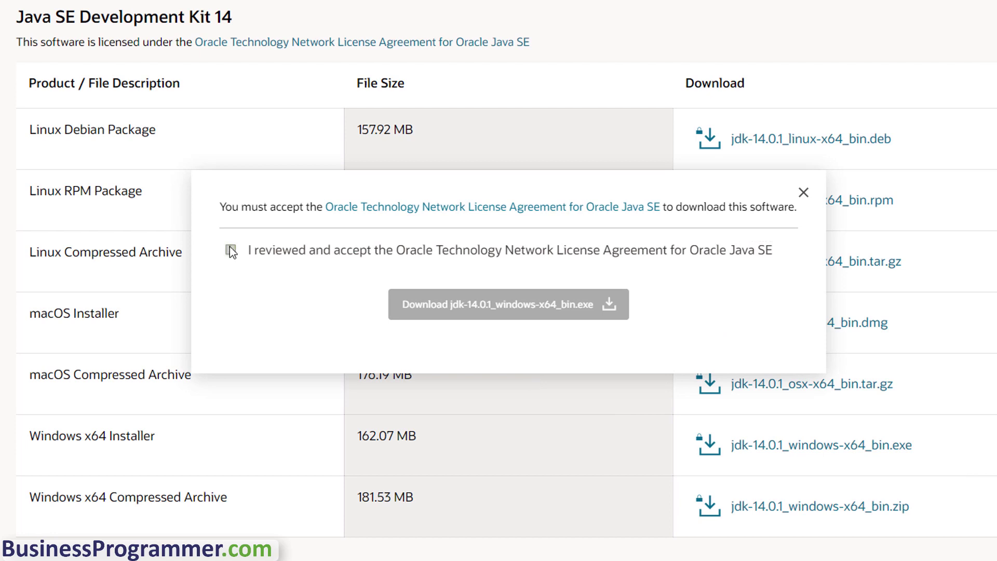
click(502, 306)
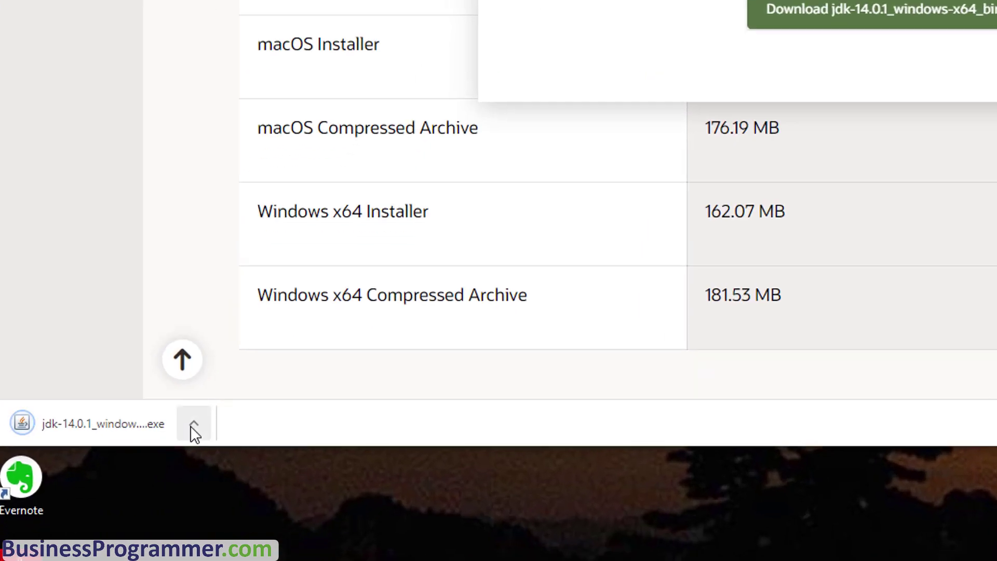
Run the downloaded JDK installer and install JDK 14.0.1 to C:\Program Files\Java\jdk-14.0.1
click(121, 533)
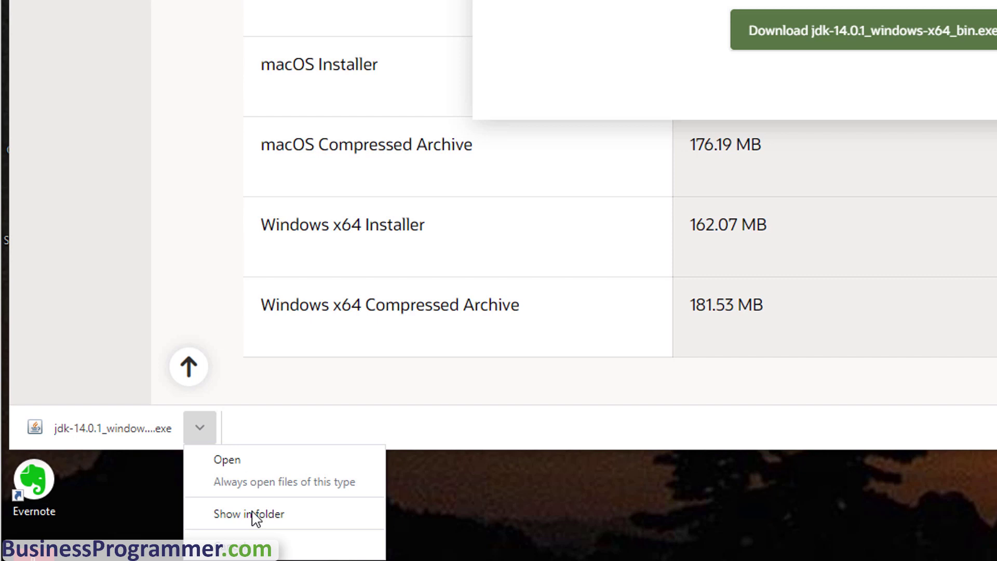
click(283, 521)
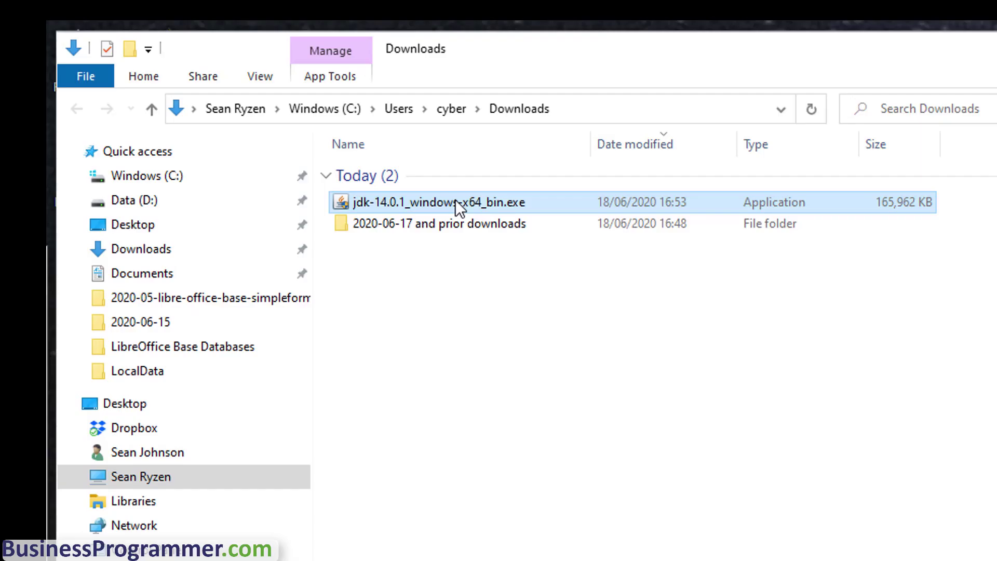
double_click(455, 202)
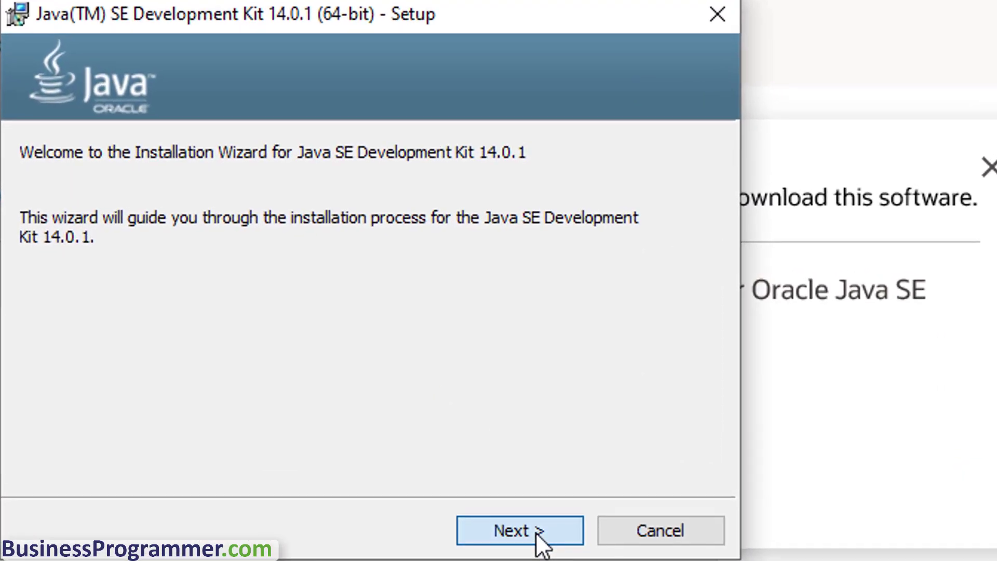
click(539, 469)
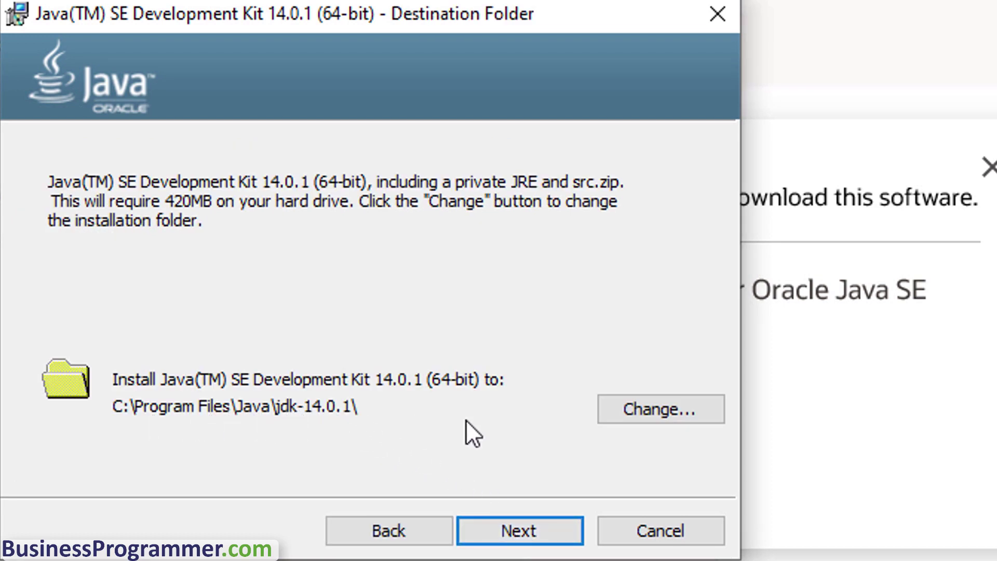
click(511, 530)
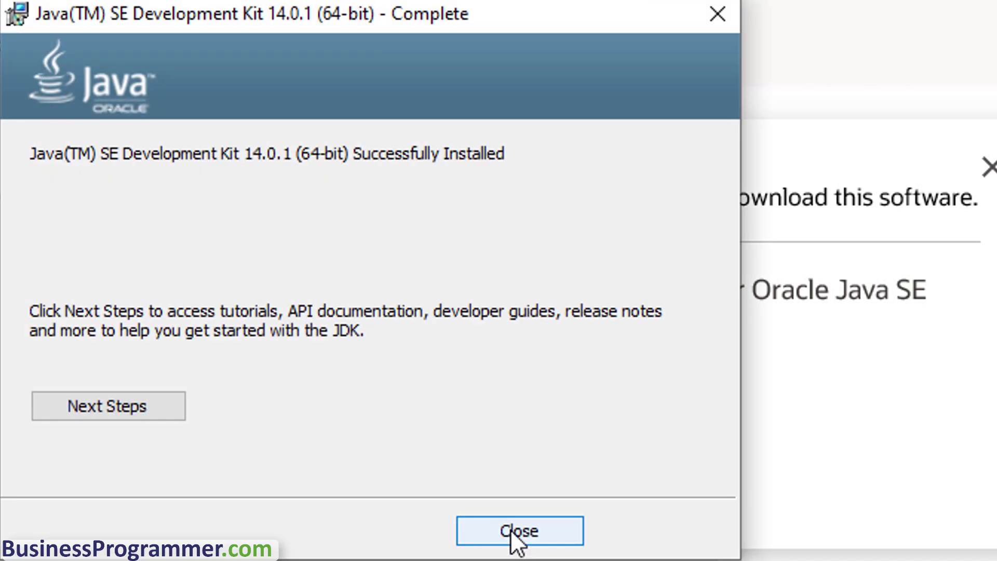
click(510, 530)
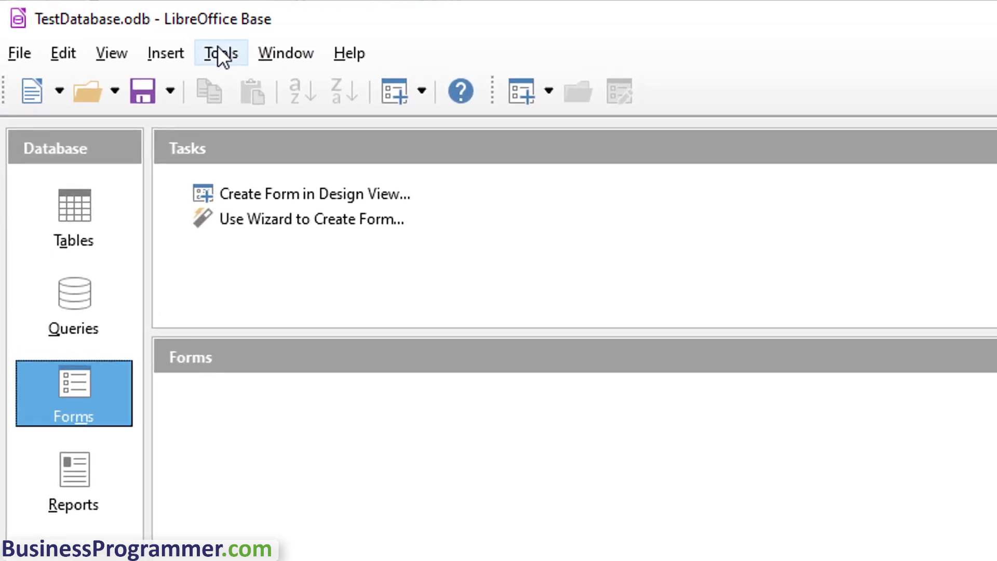
Select the Oracle 14.0.1 Java runtime in Options > Advanced and start a new table in Design View
click(123, 29)
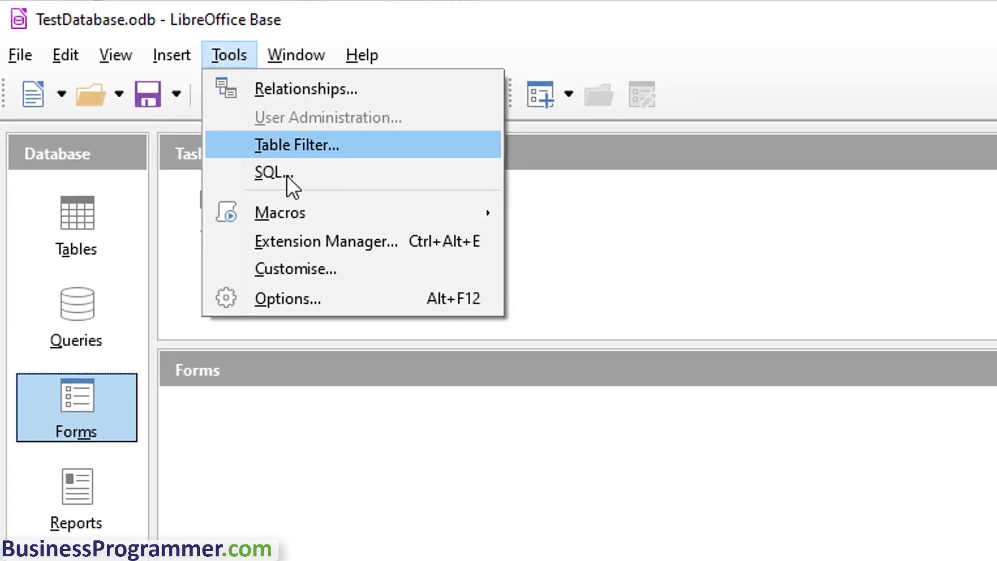
click(193, 172)
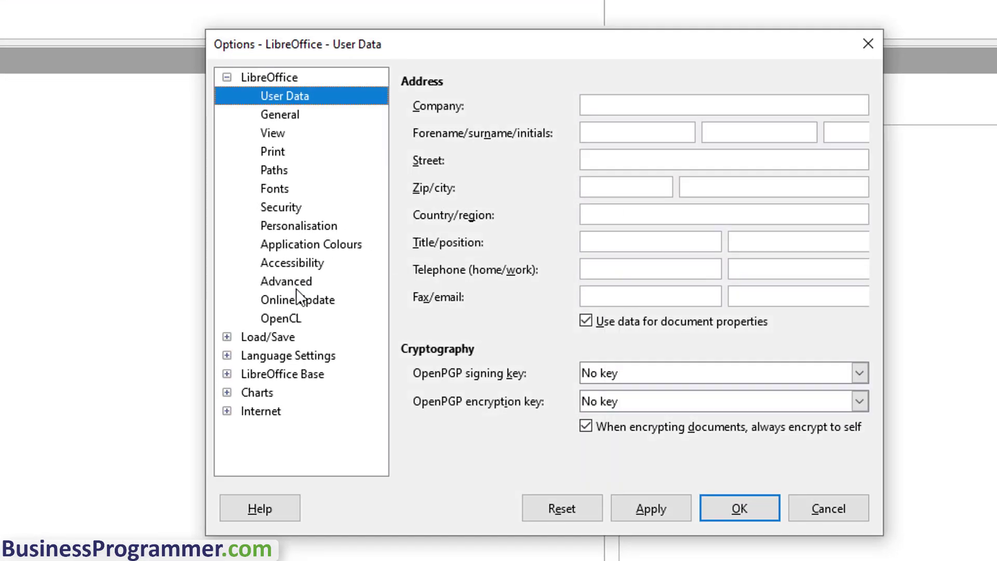
click(301, 286)
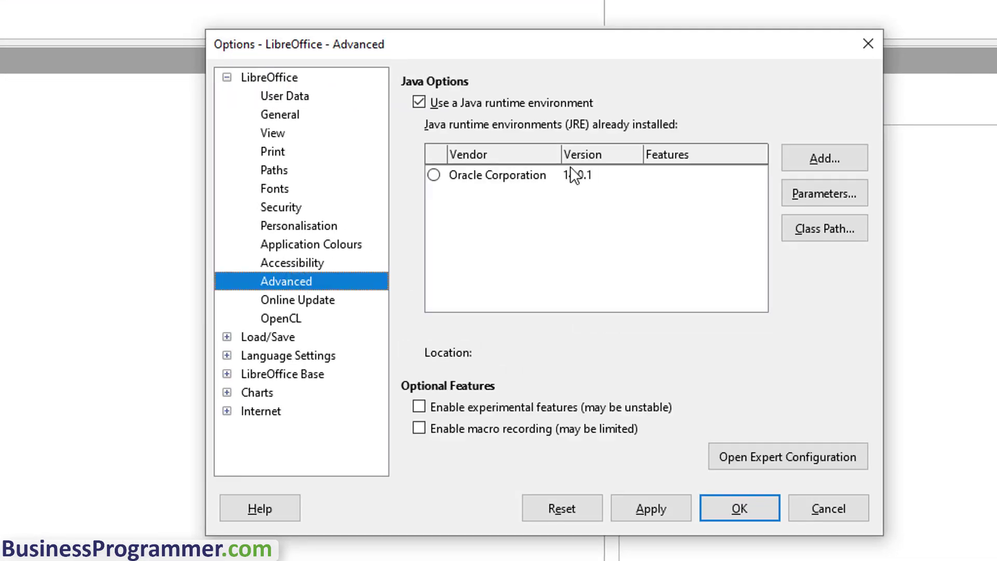
click(435, 175)
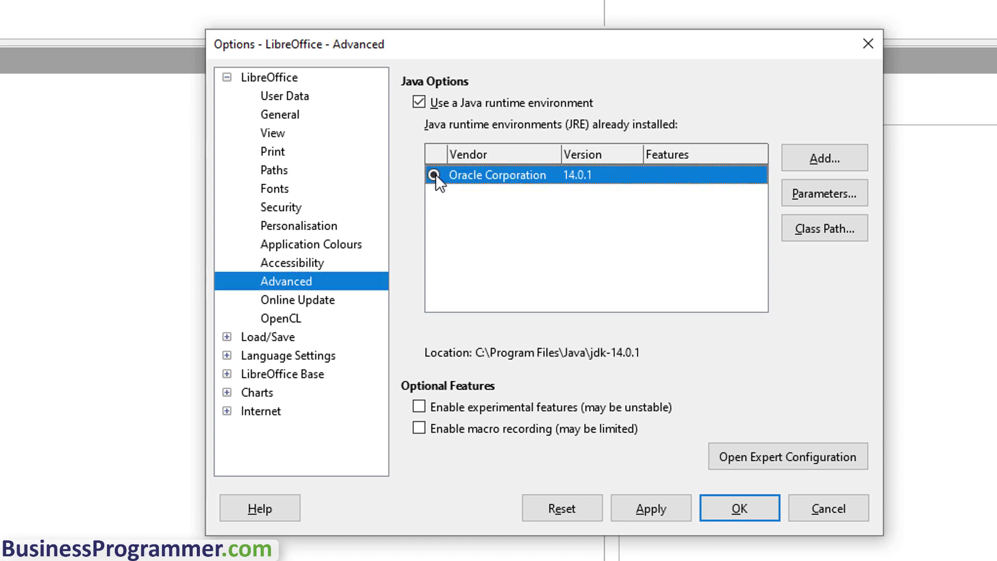
click(654, 508)
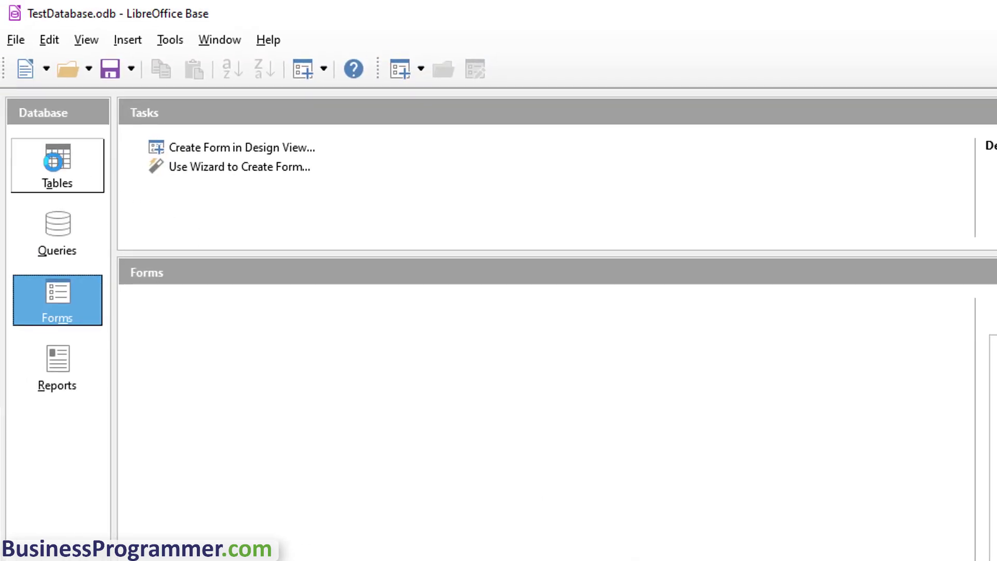
click(53, 161)
click(182, 147)
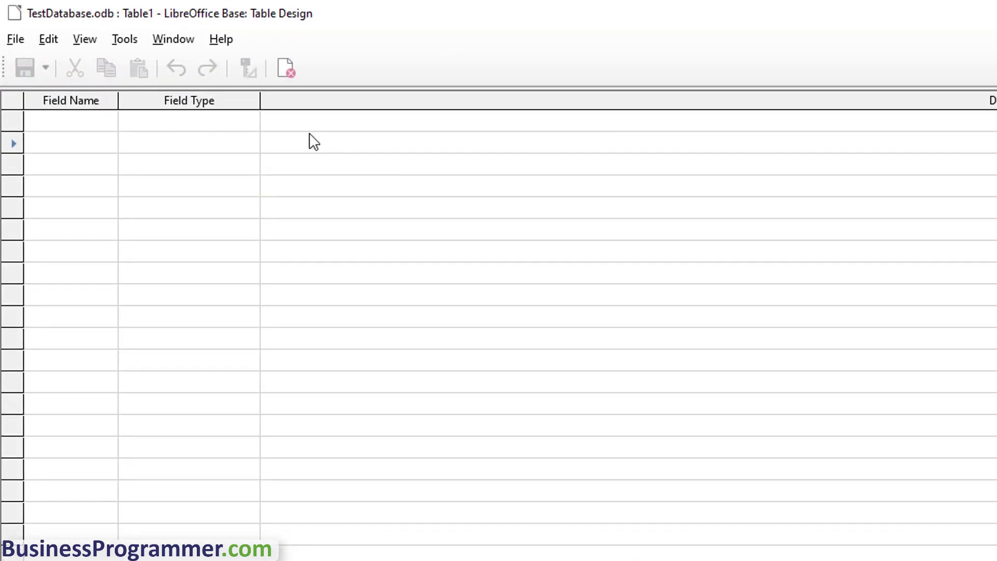